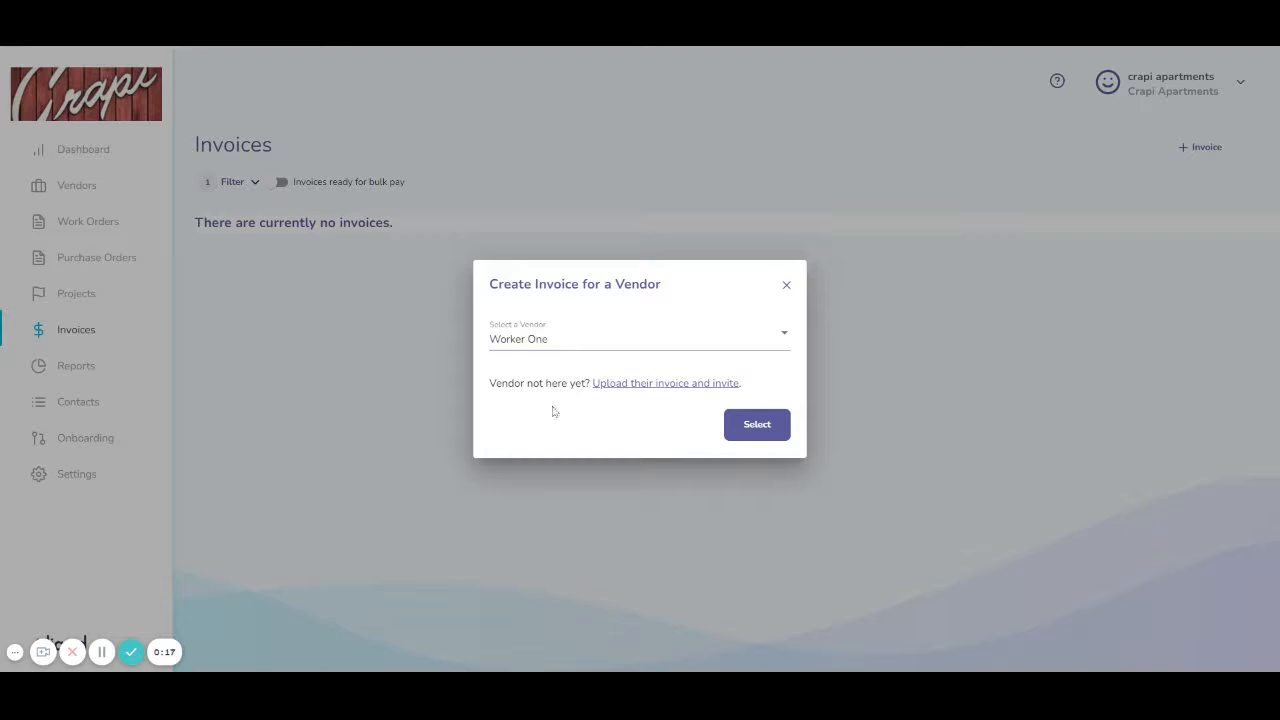
Step: Choose to upload the invoice and invite a vendor not yet in Liquid
{"action": "left_click", "coordinate": [639, 386]}
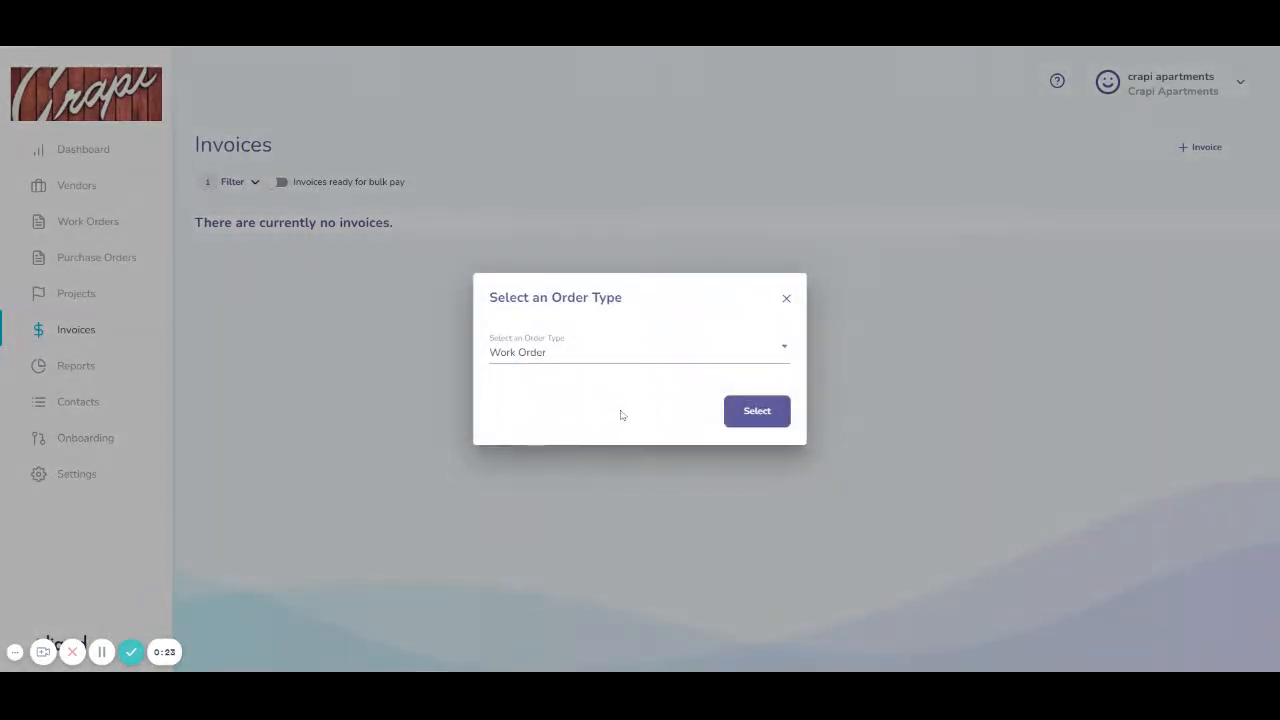
Step: Select Work Order as the invoice's order type and confirm it
{"action": "left_click", "coordinate": [571, 360]}
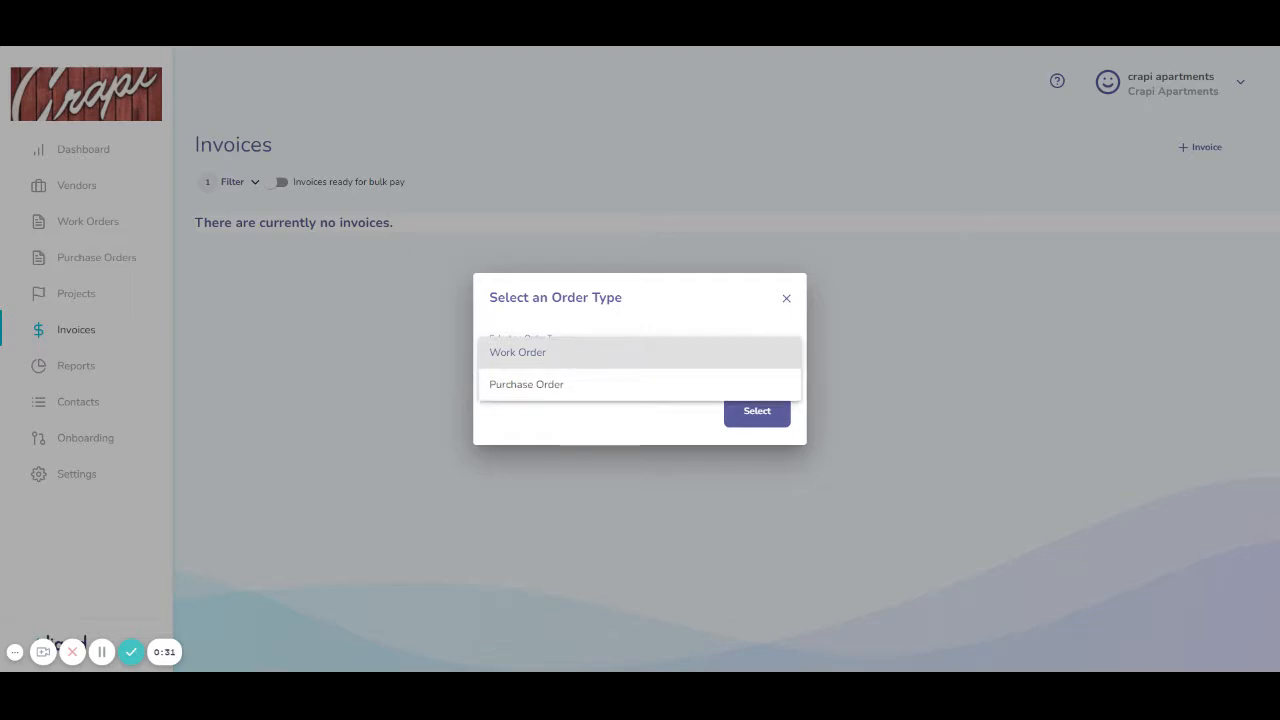
{"action": "left_click", "coordinate": [548, 354]}
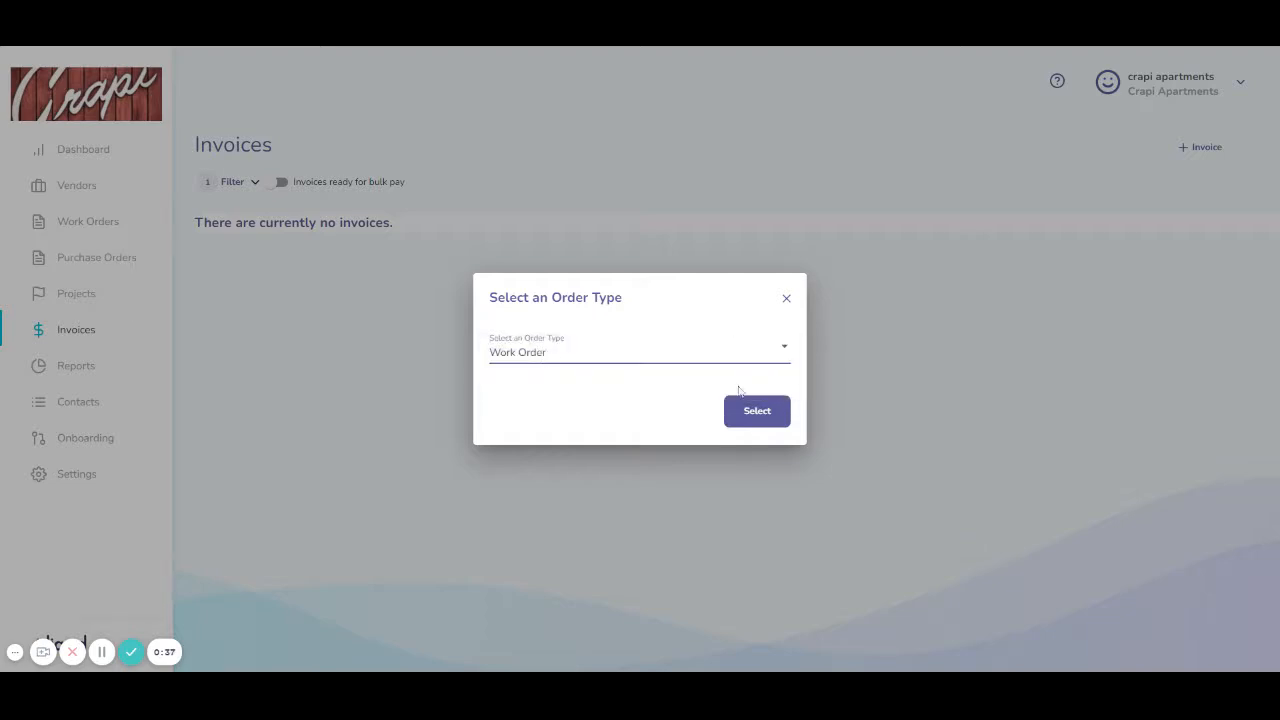
{"action": "left_click", "coordinate": [767, 413]}
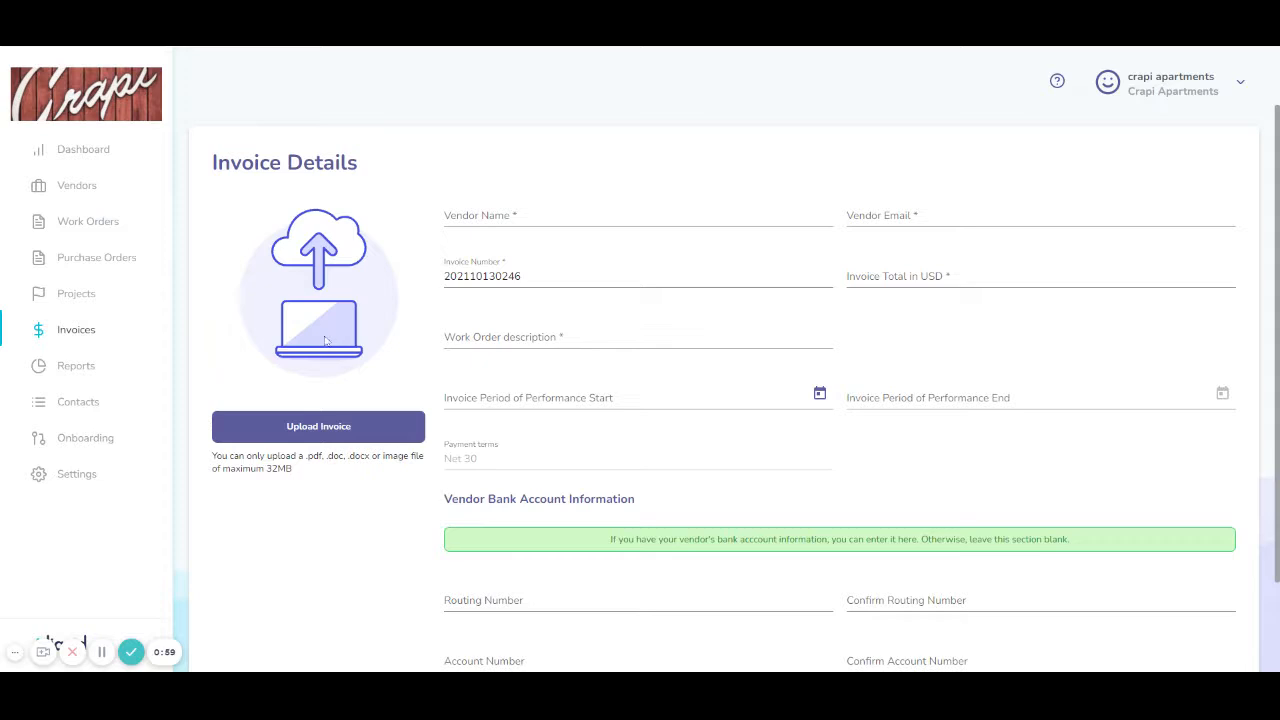
Step: Attach SCEbill.pdf as the uploaded invoice file
{"action": "left_click", "coordinate": [330, 430]}
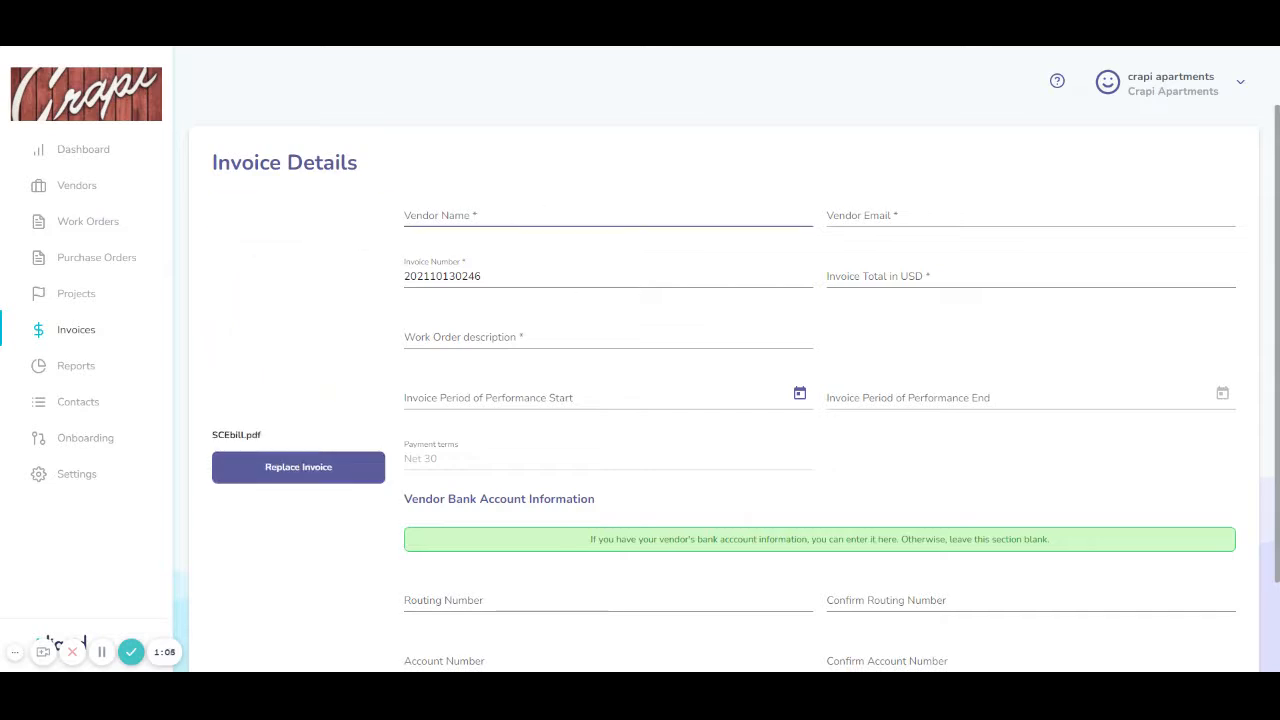
{"action": "left_click", "coordinate": [550, 217]}
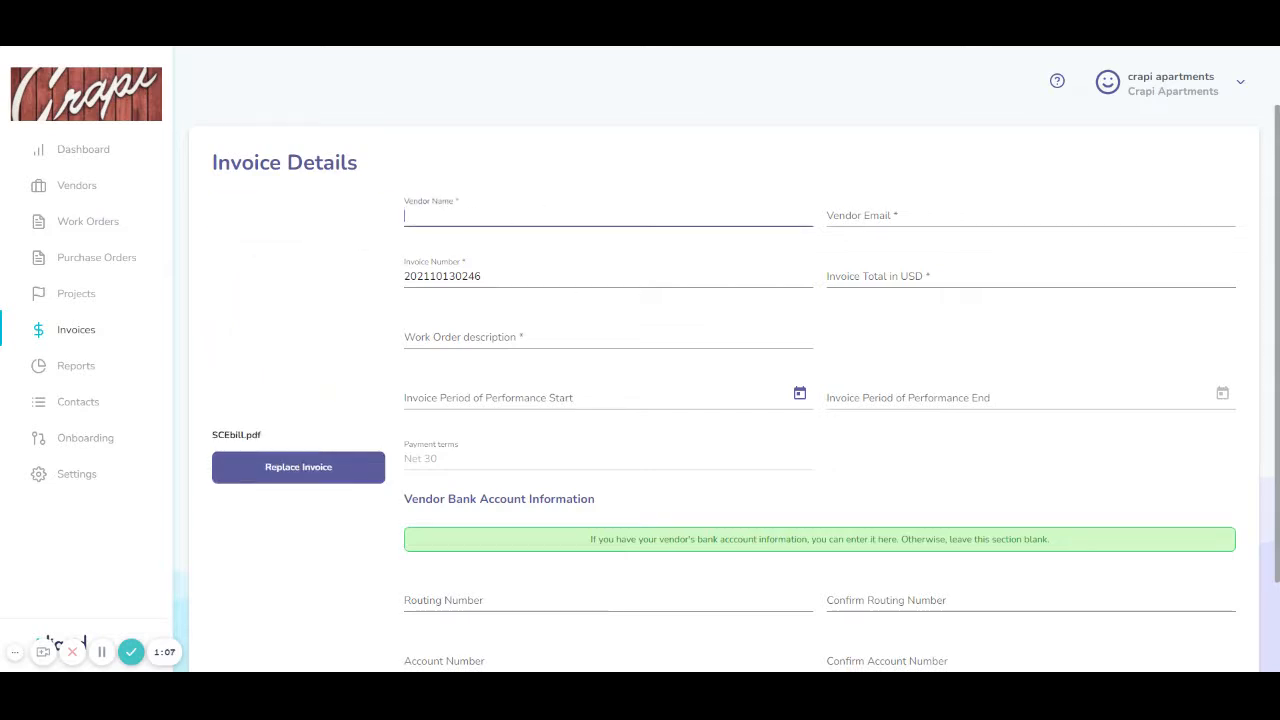
Step: Enter vendor Bob's Cleaning Service, the vendor's e-mail, total 300 and 'Cleaning rugs in 3 apartments'
{"action": "type", "text": "Bob's Cleaning Service"}
{"action": "key", "text": "Tab"}
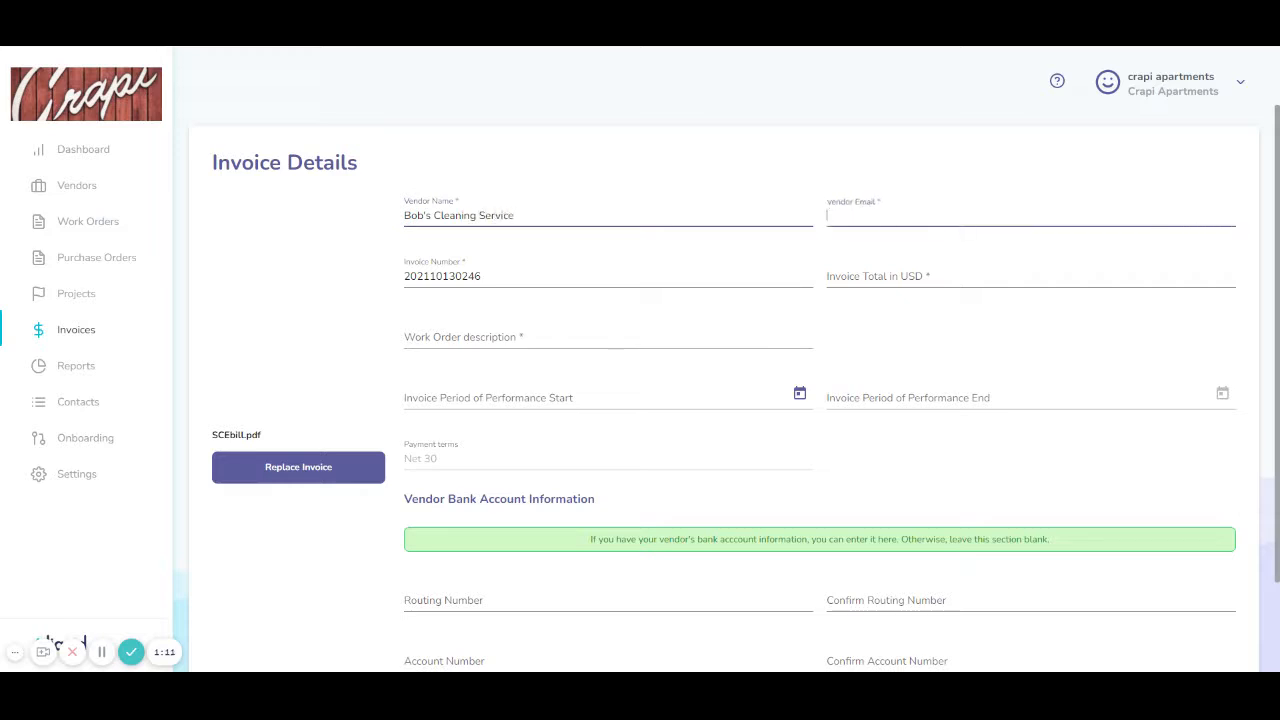
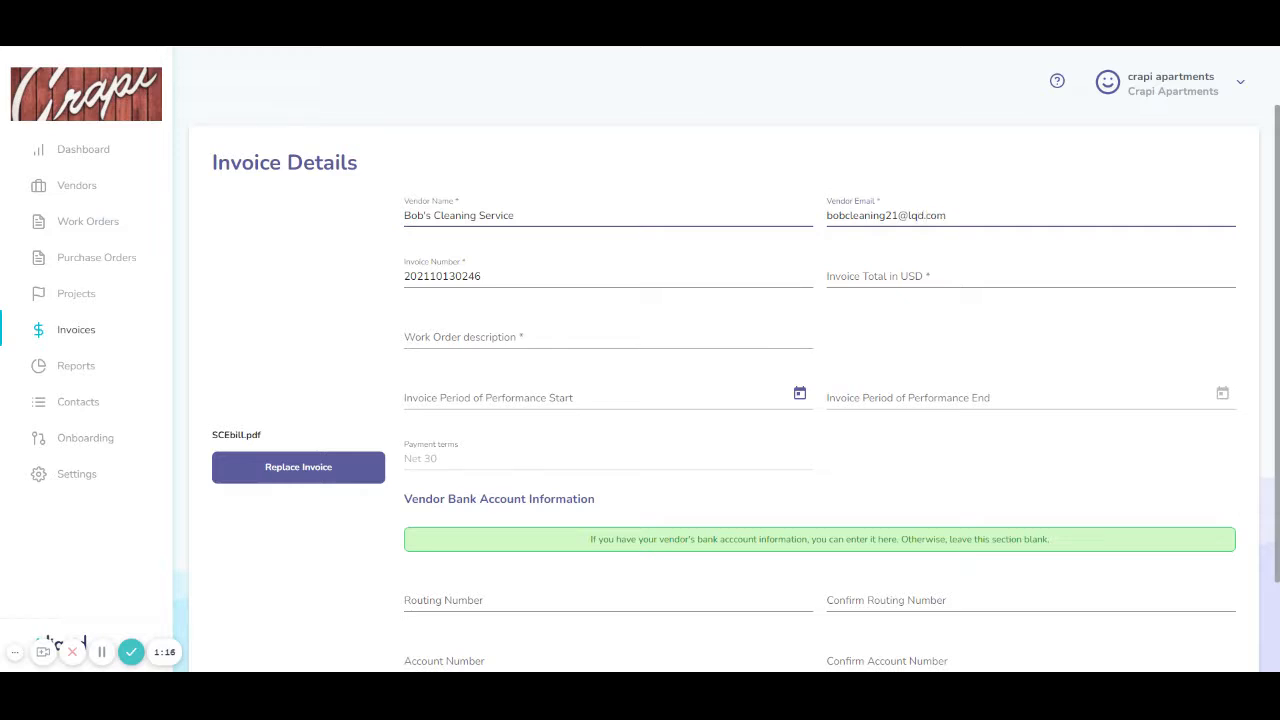
{"action": "left_click", "coordinate": [940, 277]}
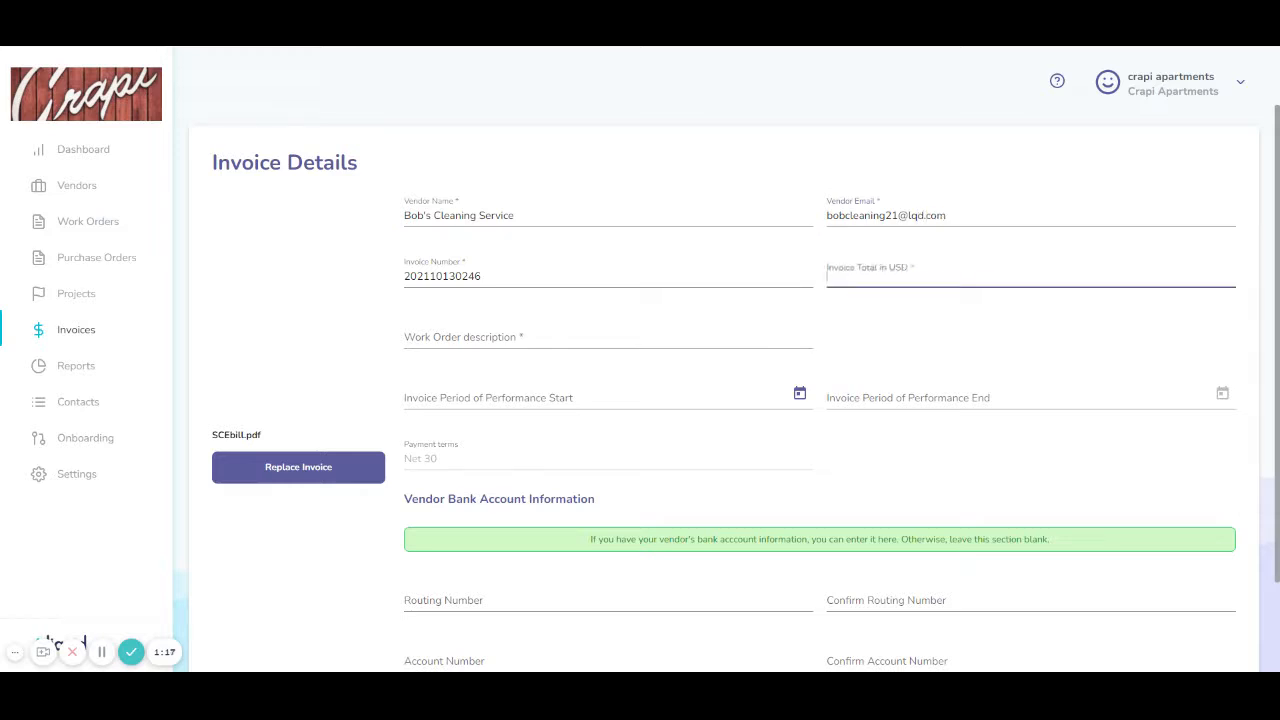
{"action": "type", "text": "300"}
{"action": "key", "text": "Tab"}
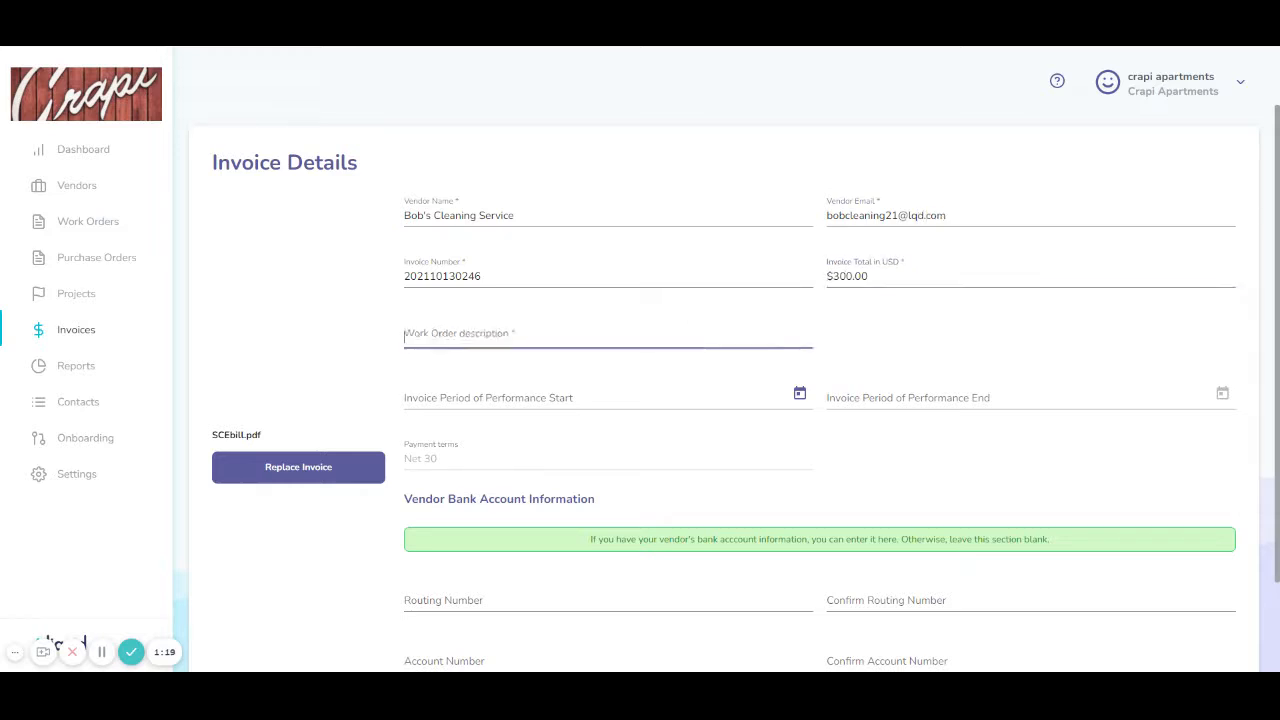
{"action": "type", "text": "Cleaning rug"}
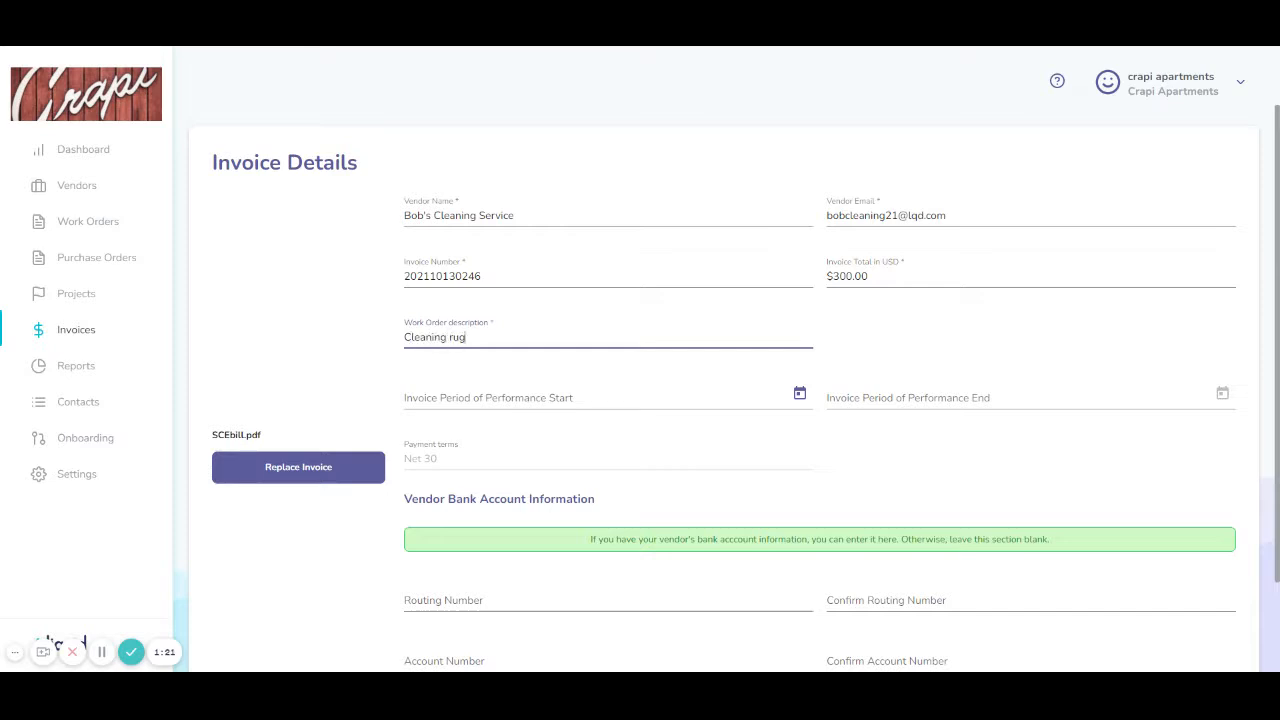
{"action": "type", "text": "s in 3 apartments"}
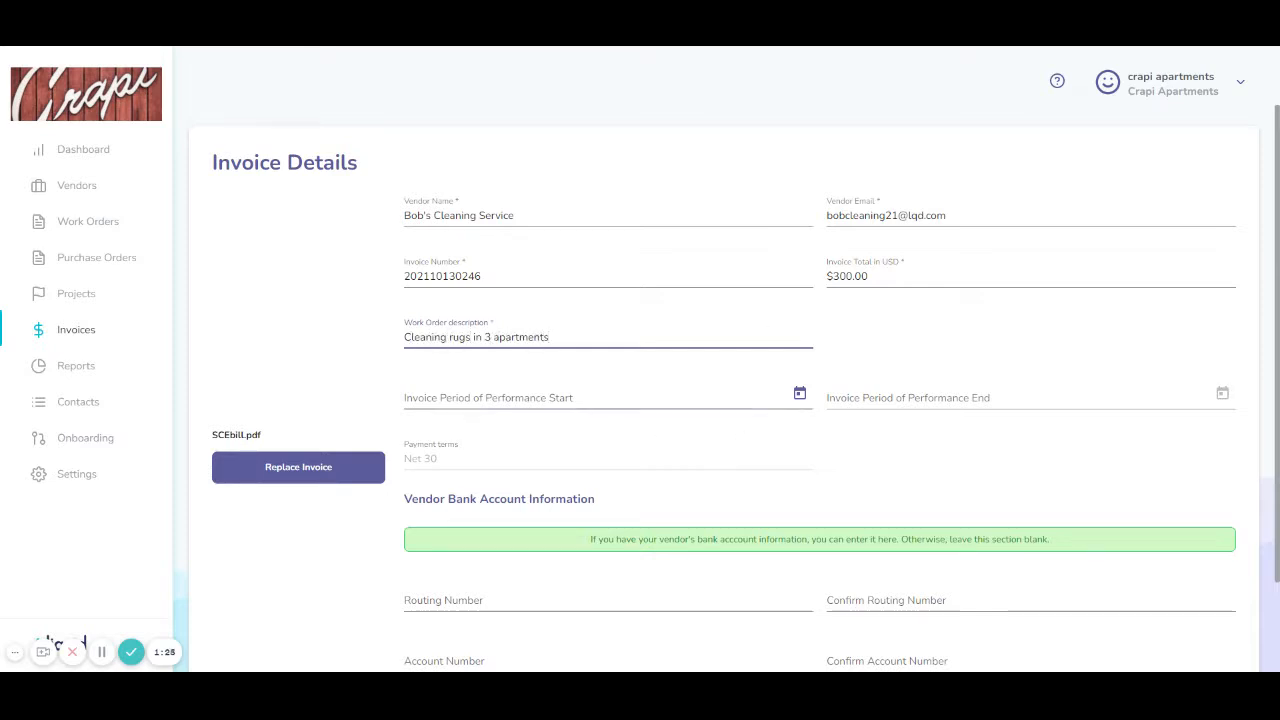
Step: Set both the performance period start and end dates to 10/12/2021
{"action": "left_click", "coordinate": [800, 394]}
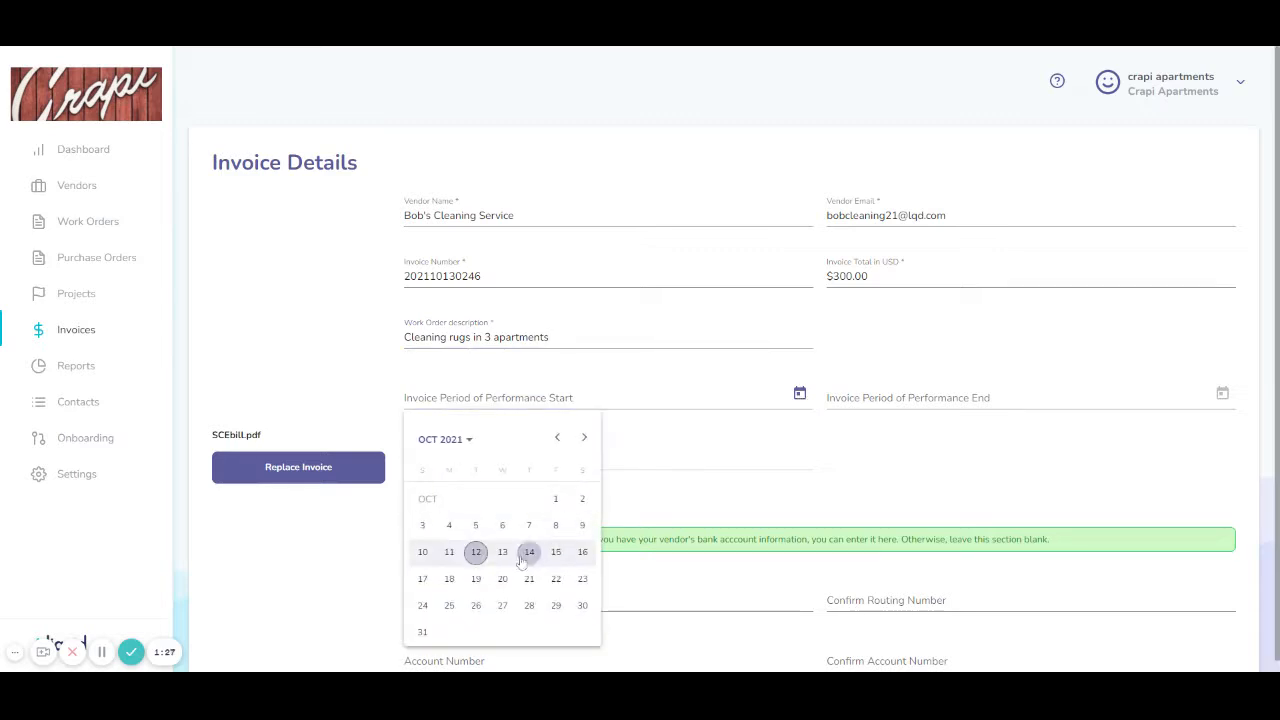
{"action": "left_click", "coordinate": [476, 549]}
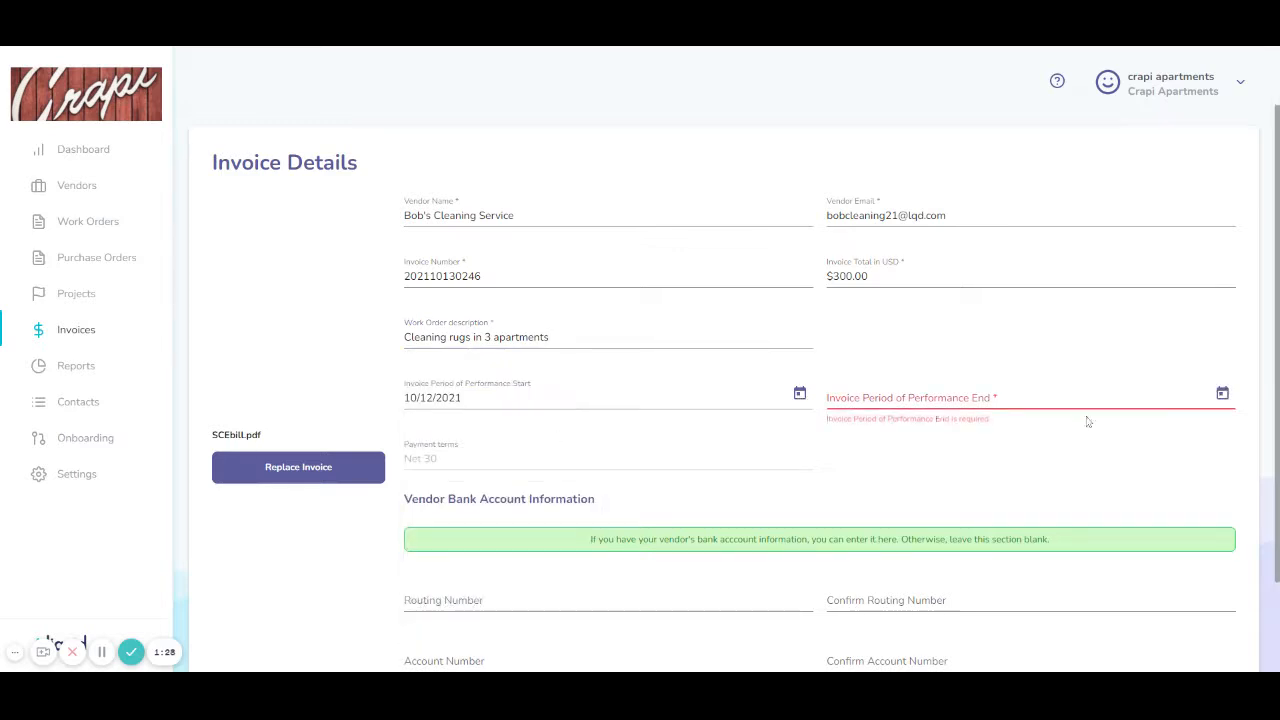
{"action": "left_click", "coordinate": [1220, 392]}
{"action": "left_click", "coordinate": [902, 551]}
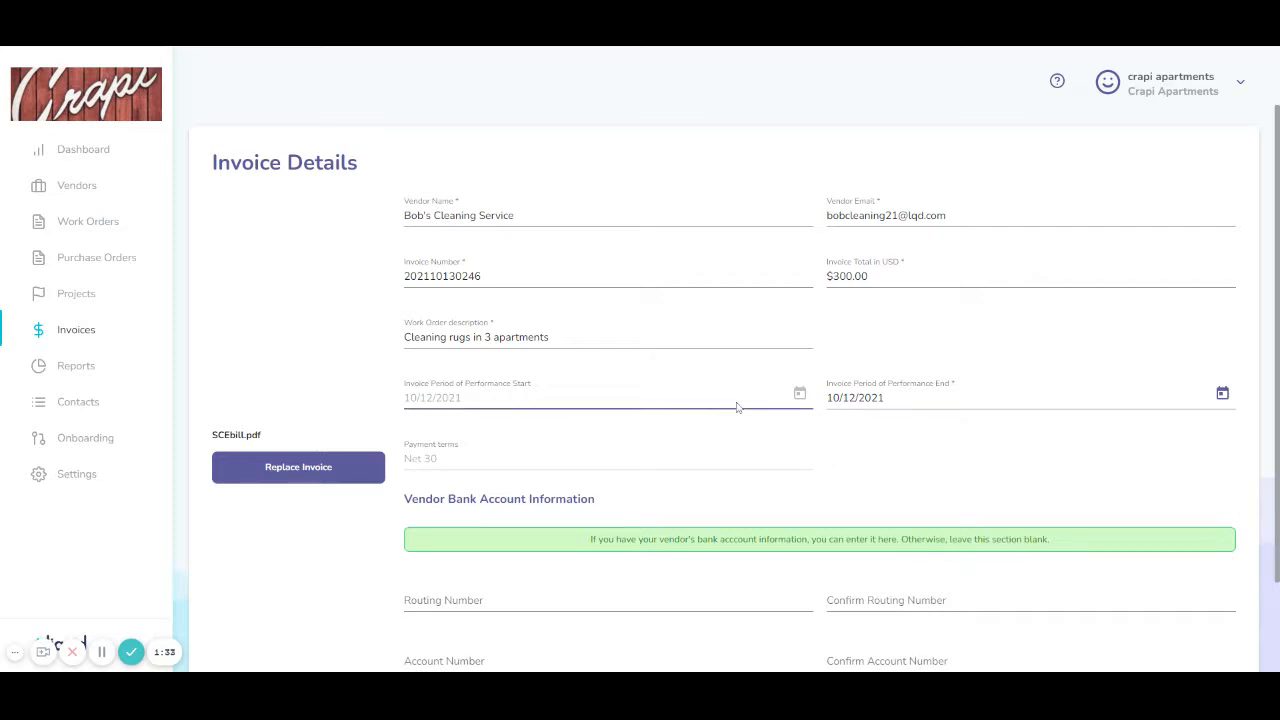
Step: Submit the $300 Bob's Cleaning Service invoice from the bottom of the form
{"action": "scroll", "coordinate": [479, 413], "scroll_direction": "down", "scroll_amount": 1}
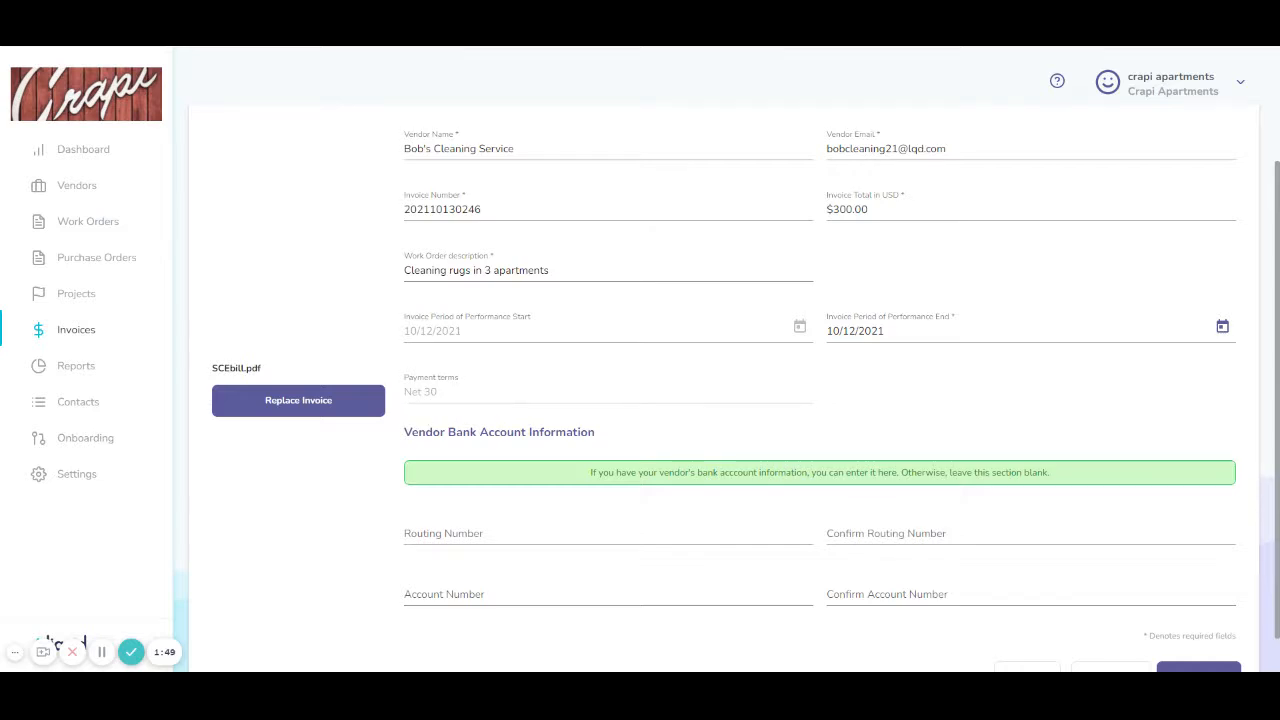
{"action": "scroll", "coordinate": [430, 480], "scroll_direction": "down", "scroll_amount": 1}
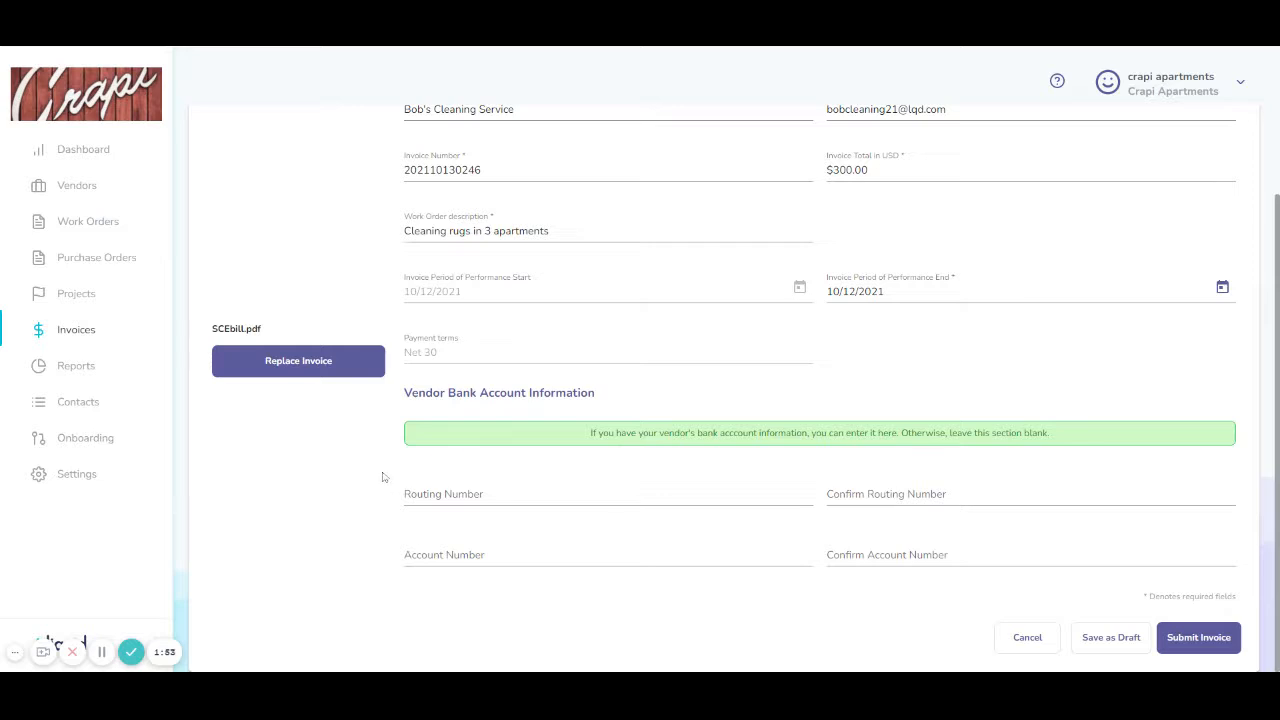
{"action": "left_click", "coordinate": [534, 482]}
{"action": "scroll", "coordinate": [1055, 560], "scroll_direction": "up", "scroll_amount": 2}
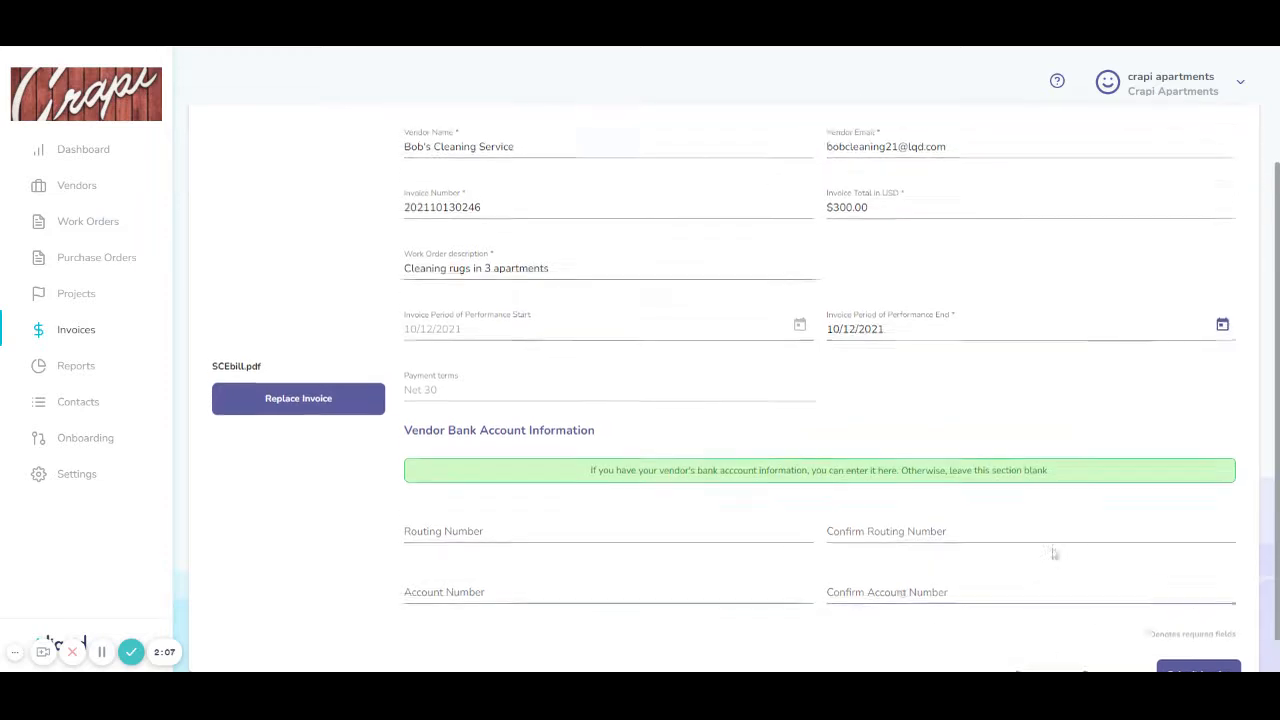
{"action": "scroll", "coordinate": [1080, 600], "scroll_direction": "down", "scroll_amount": 2}
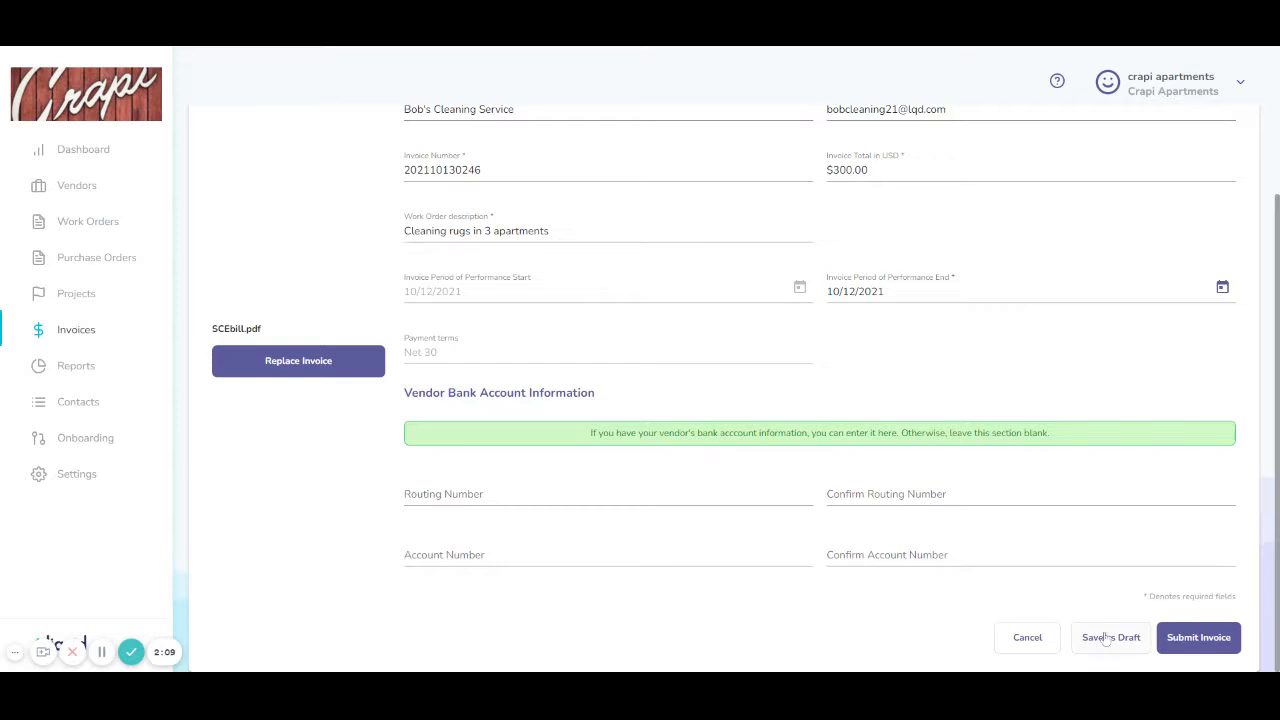
{"action": "left_click", "coordinate": [1191, 640]}
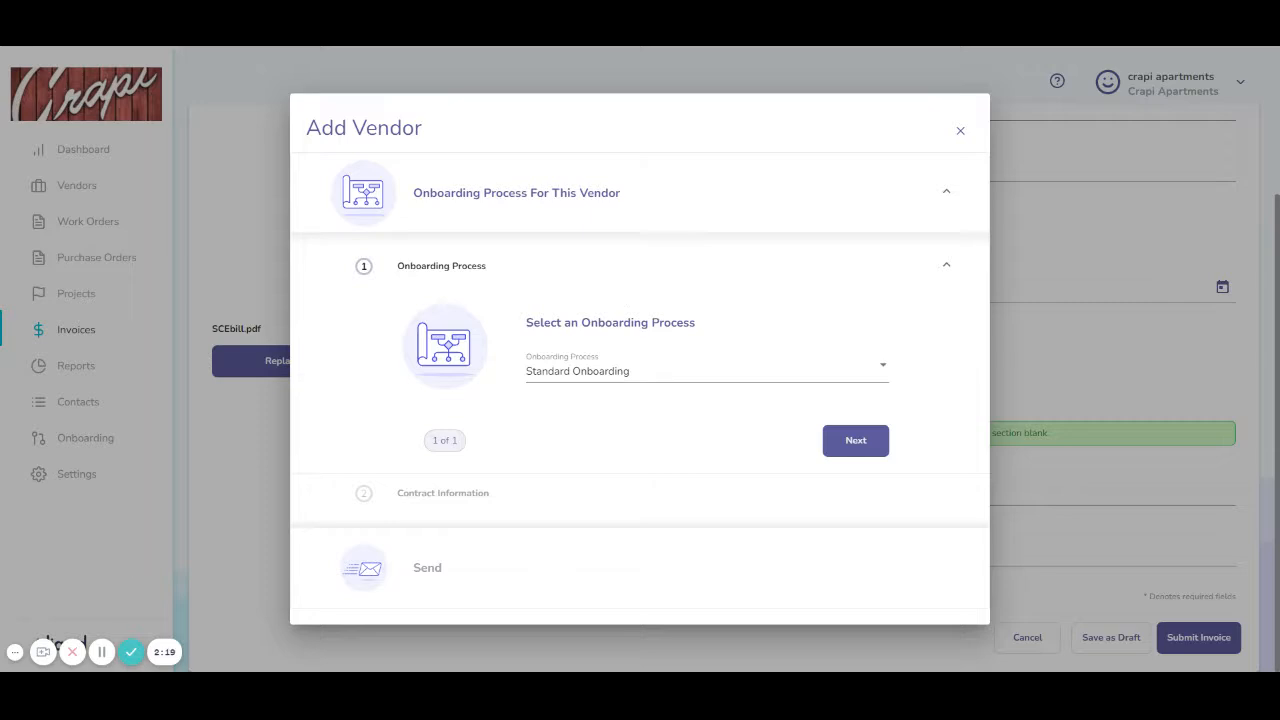
Step: Pick Standard Onboarding as the vendor's onboarding process and continue
{"action": "left_click", "coordinate": [688, 372]}
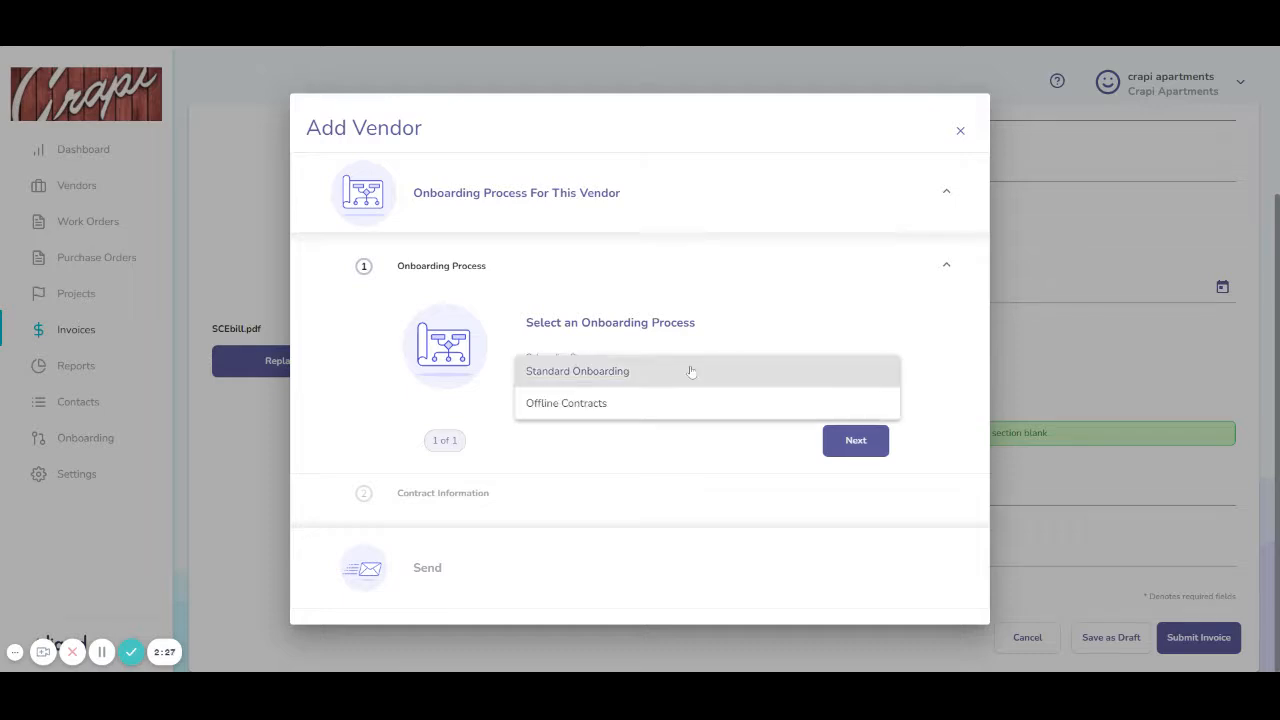
{"action": "left_click", "coordinate": [693, 372]}
{"action": "left_click", "coordinate": [855, 440]}
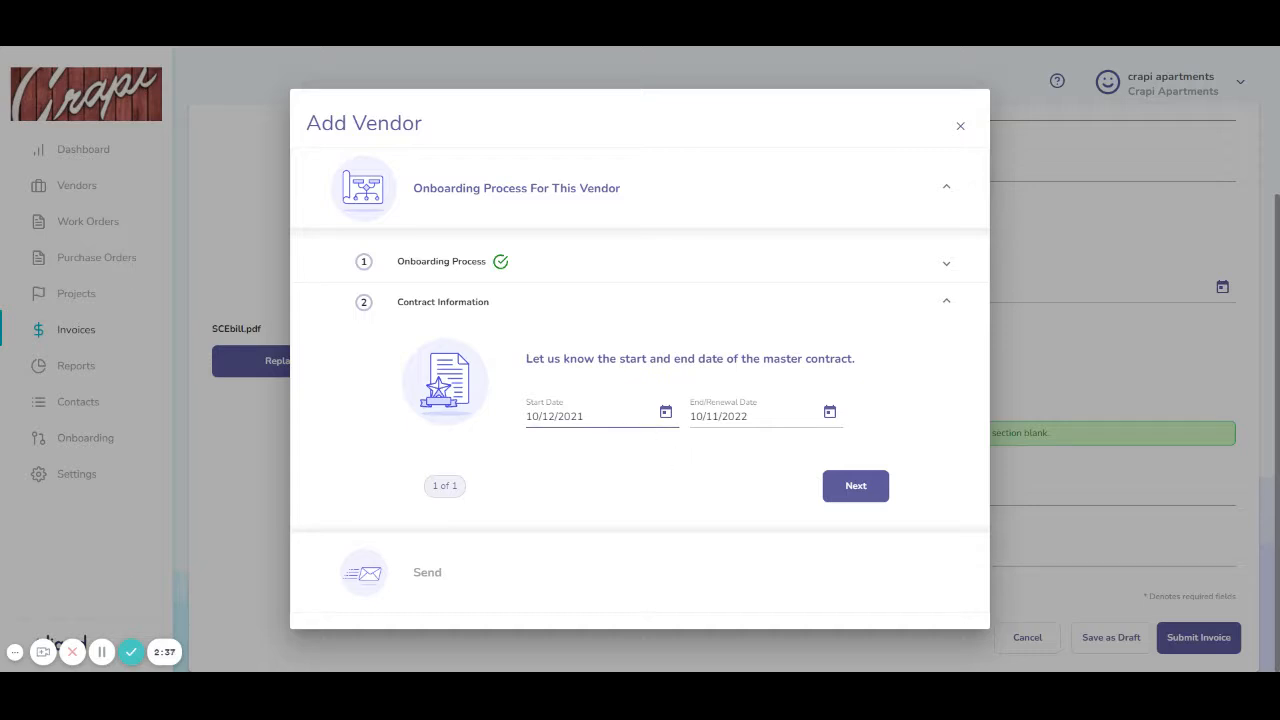
Step: Accept the 10/12/2021–10/11/2022 master contract dates and send the onboarding invite
{"action": "left_click", "coordinate": [850, 486]}
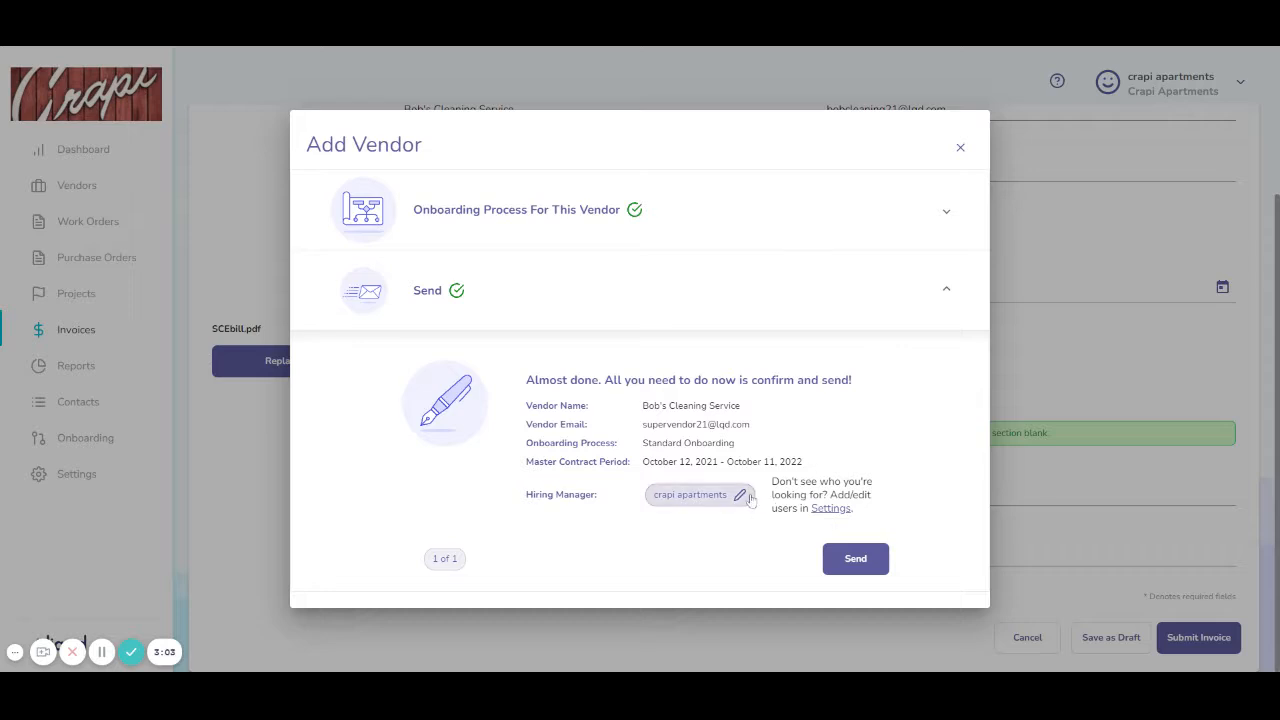
{"action": "left_click", "coordinate": [855, 559]}
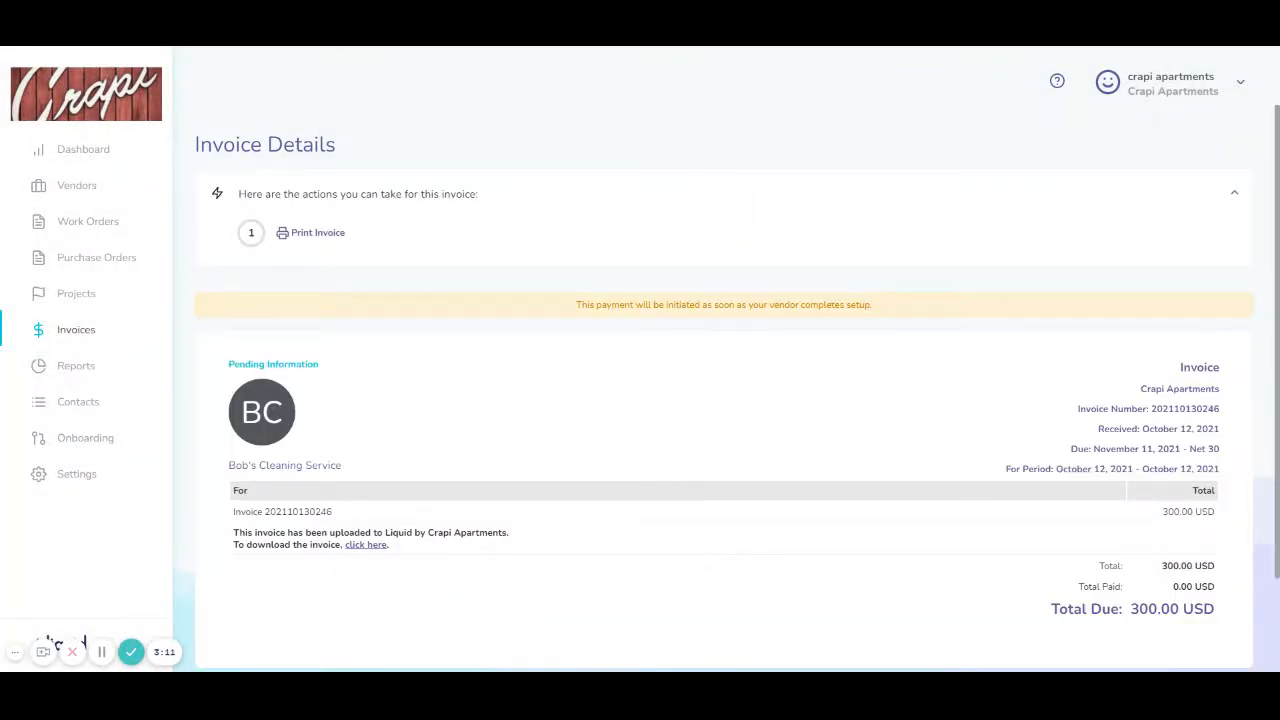
Step: Scroll through the Invoice Details page reviewing the 300.00 USD due and invoice history
{"action": "scroll", "coordinate": [595, 325], "scroll_direction": "down", "scroll_amount": 2}
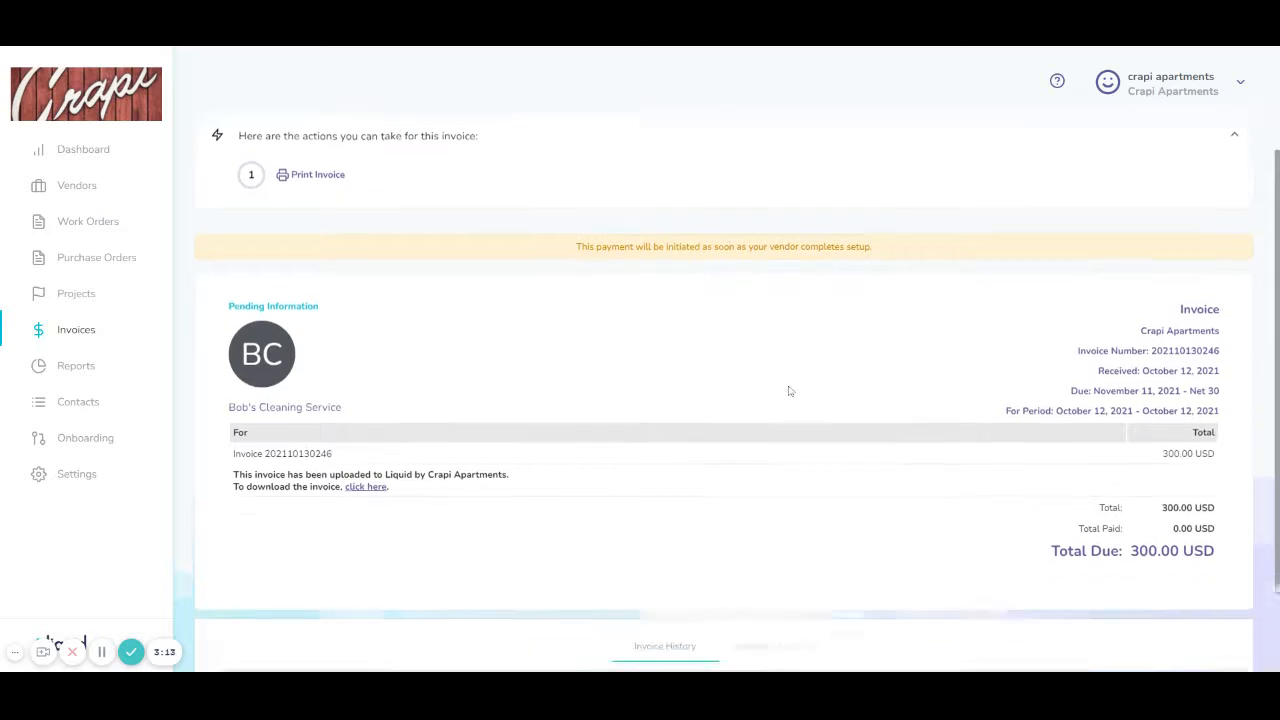
{"action": "scroll", "coordinate": [766, 374], "scroll_direction": "down", "scroll_amount": 1}
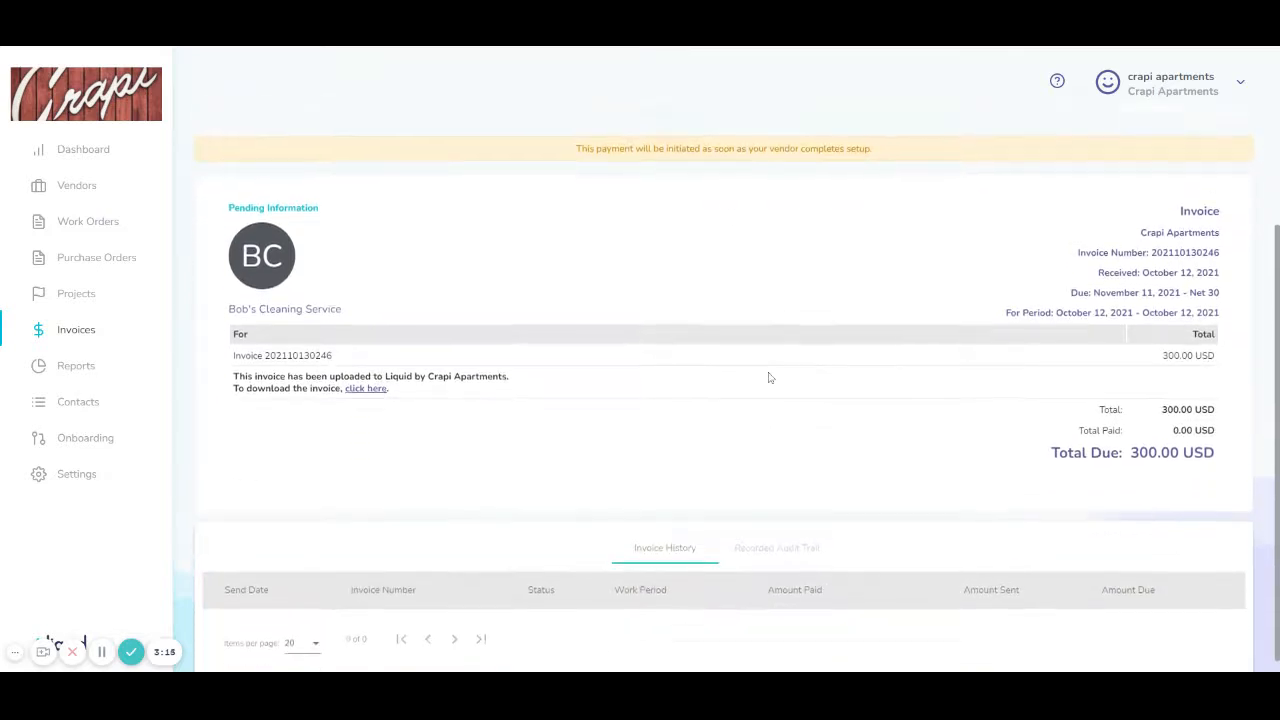
{"action": "scroll", "coordinate": [757, 368], "scroll_direction": "up", "scroll_amount": 3}
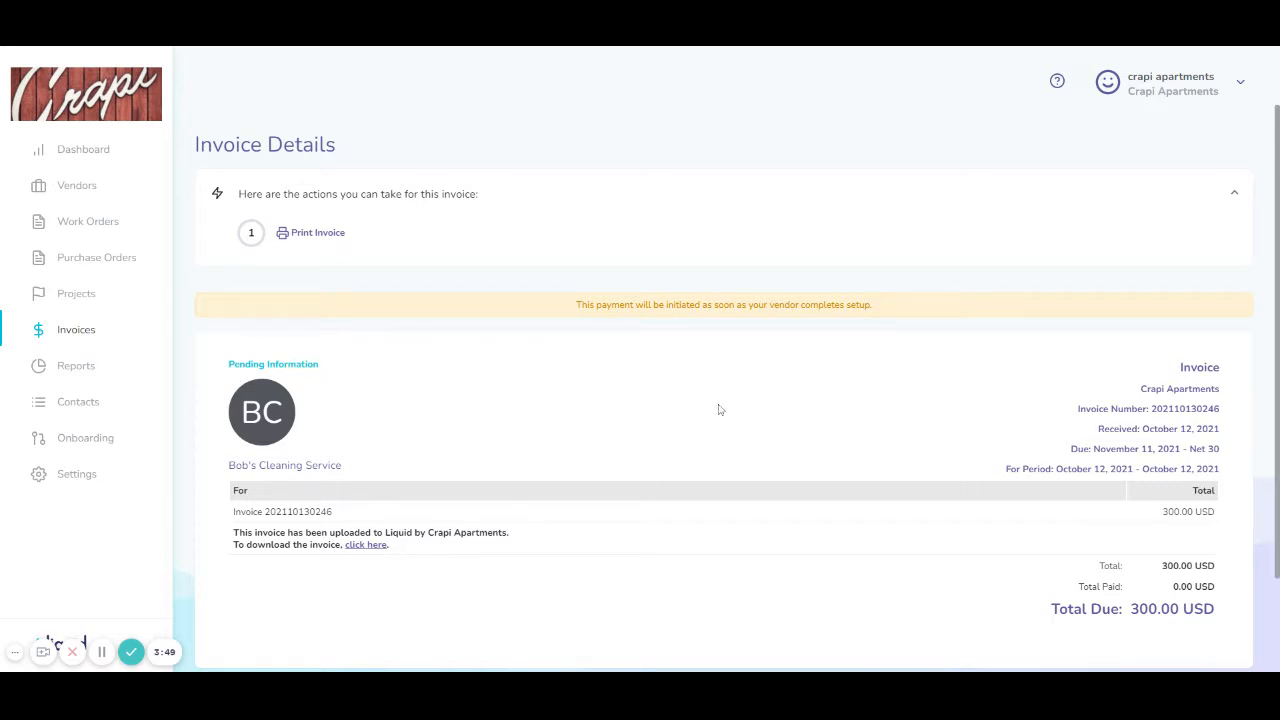
{"action": "scroll", "coordinate": [735, 405], "scroll_direction": "down", "scroll_amount": 1}
{"action": "scroll", "coordinate": [718, 410], "scroll_direction": "down", "scroll_amount": 2}
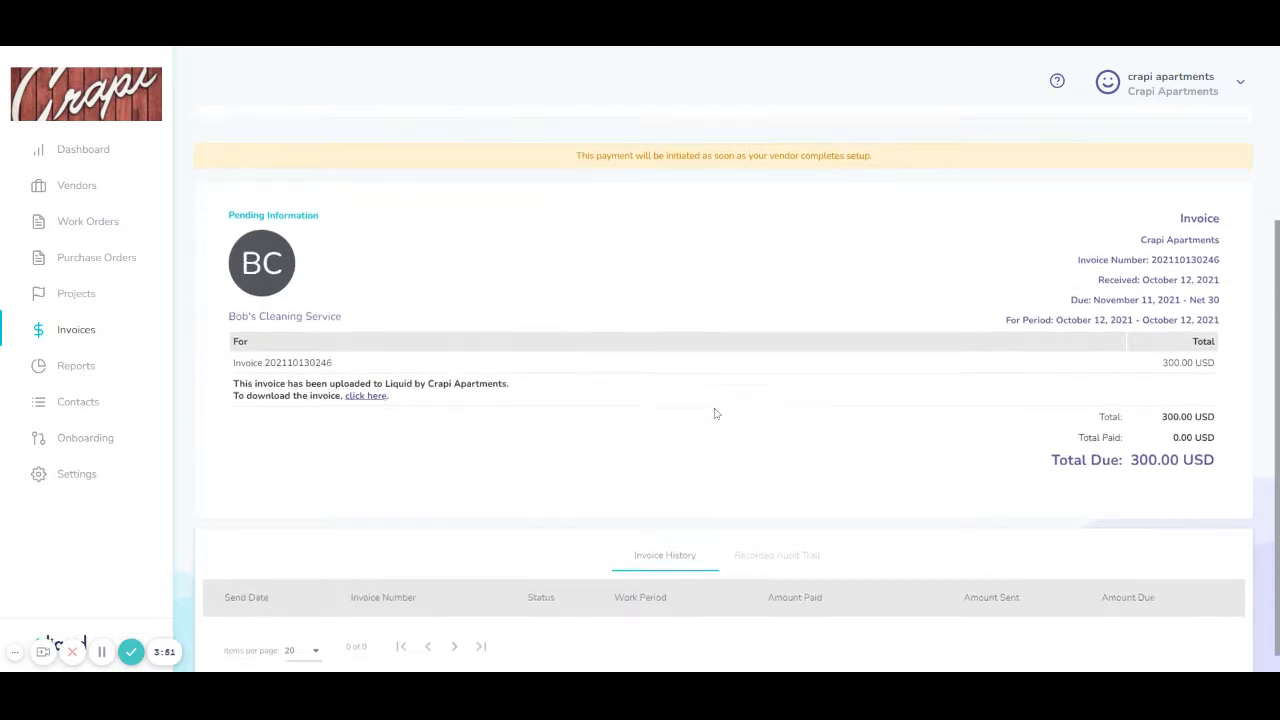
{"action": "scroll", "coordinate": [715, 413], "scroll_direction": "up", "scroll_amount": 2}
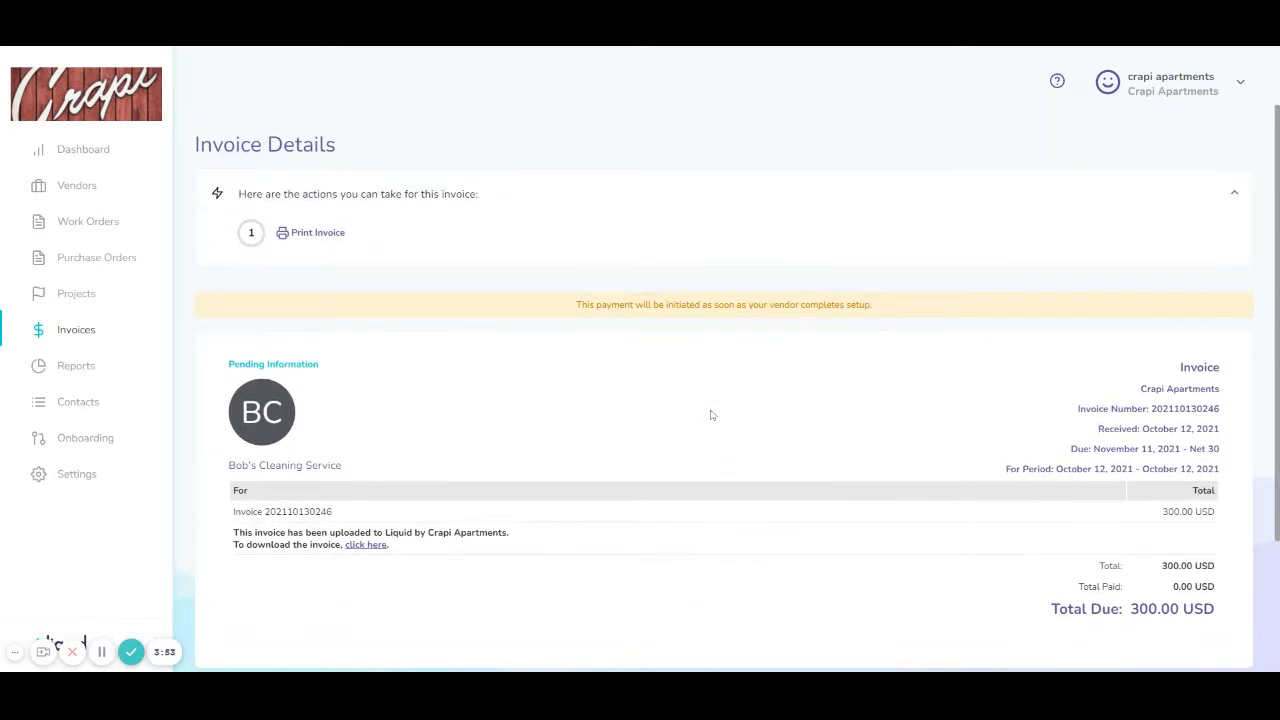